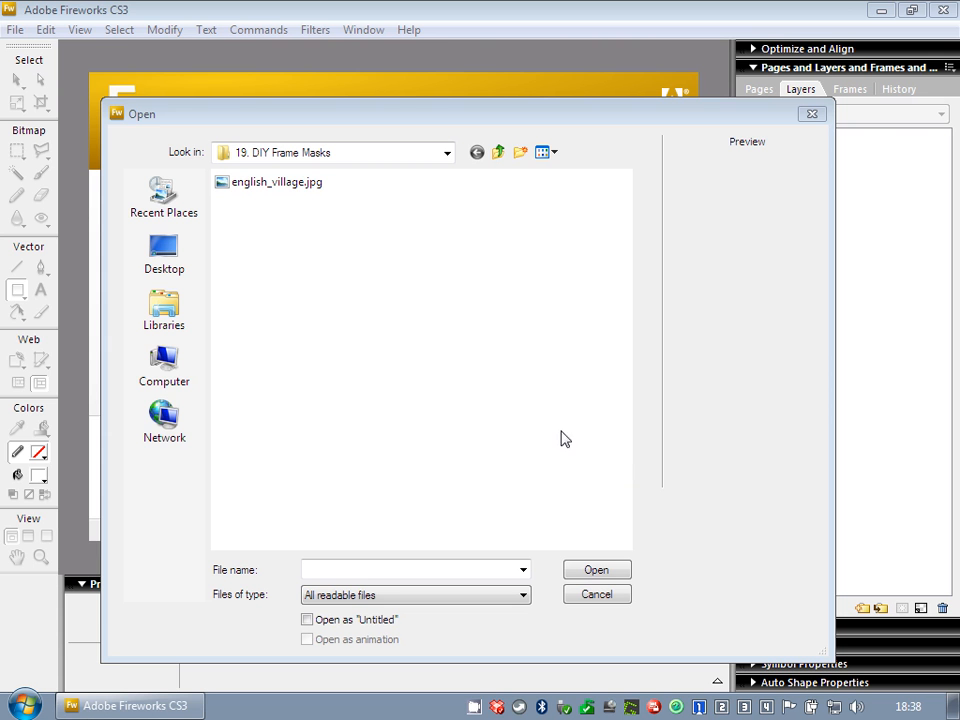
Step: Open english_village.jpg and draw a rectangle about 382 by 249 pixels covering the whole picture
click(258, 185)
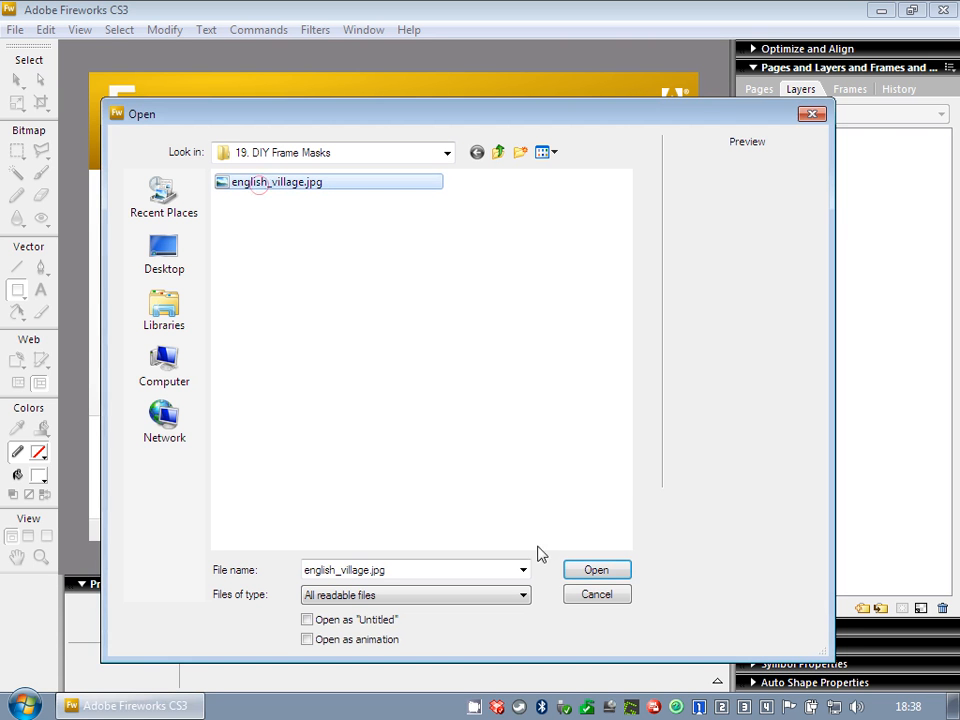
click(581, 573)
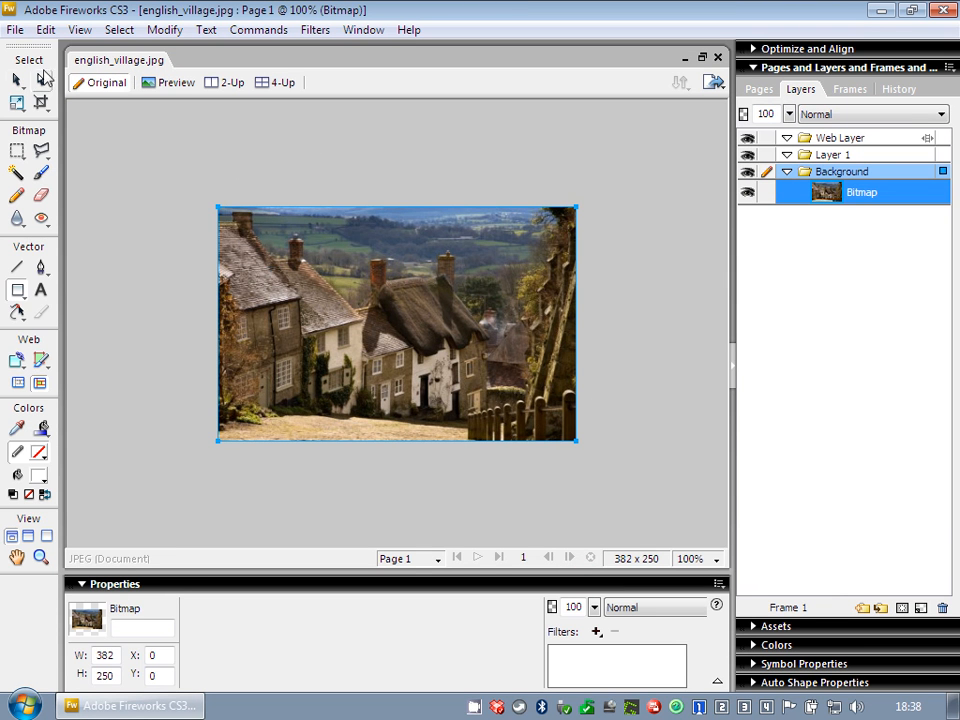
click(18, 291)
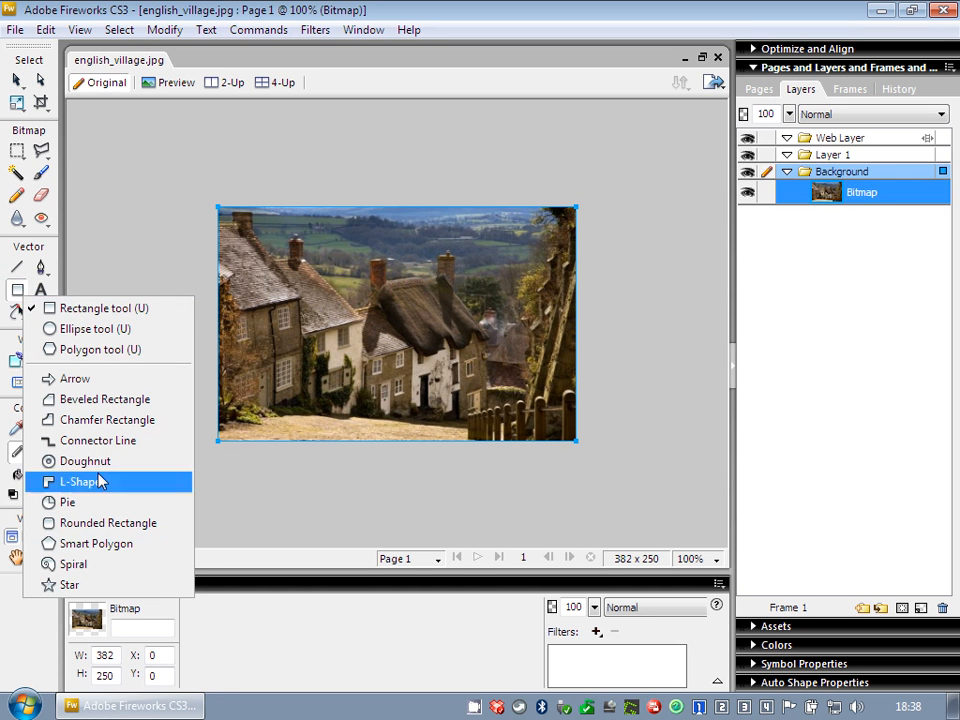
click(93, 308)
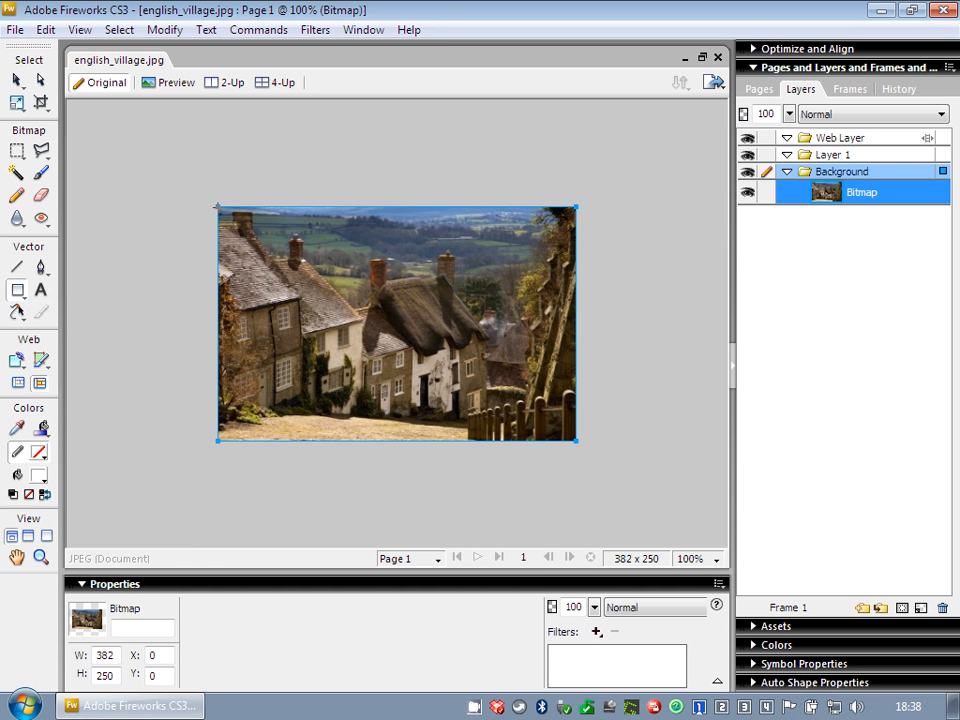
drag(218, 206, 576, 441)
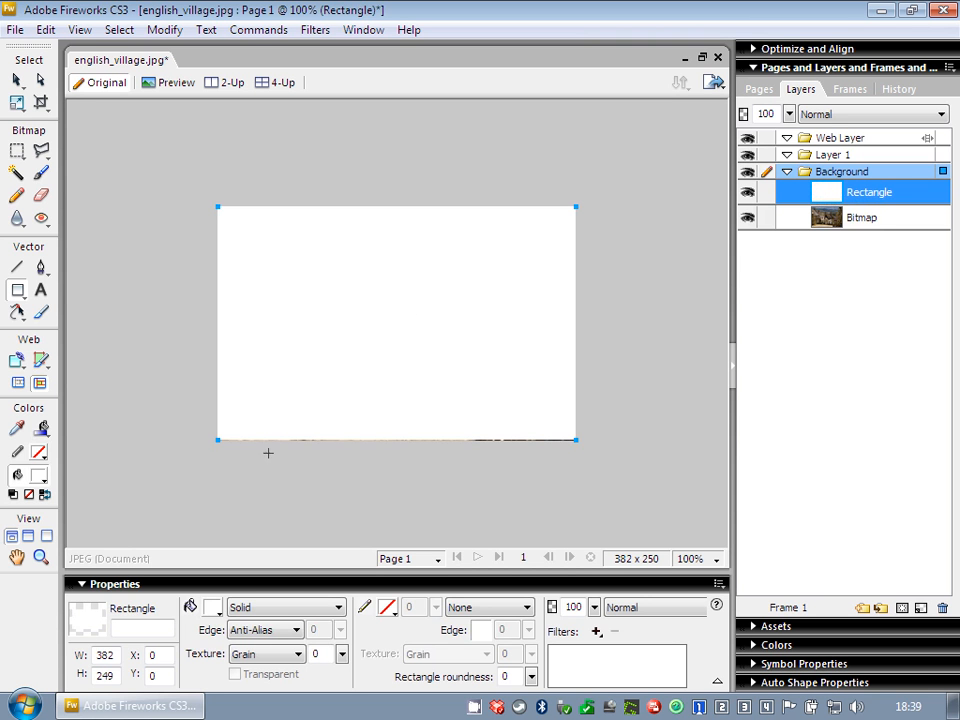
Step: Remove the rectangle's fill and give it a dark red stroke of size 37 with edge softness 28
click(211, 607)
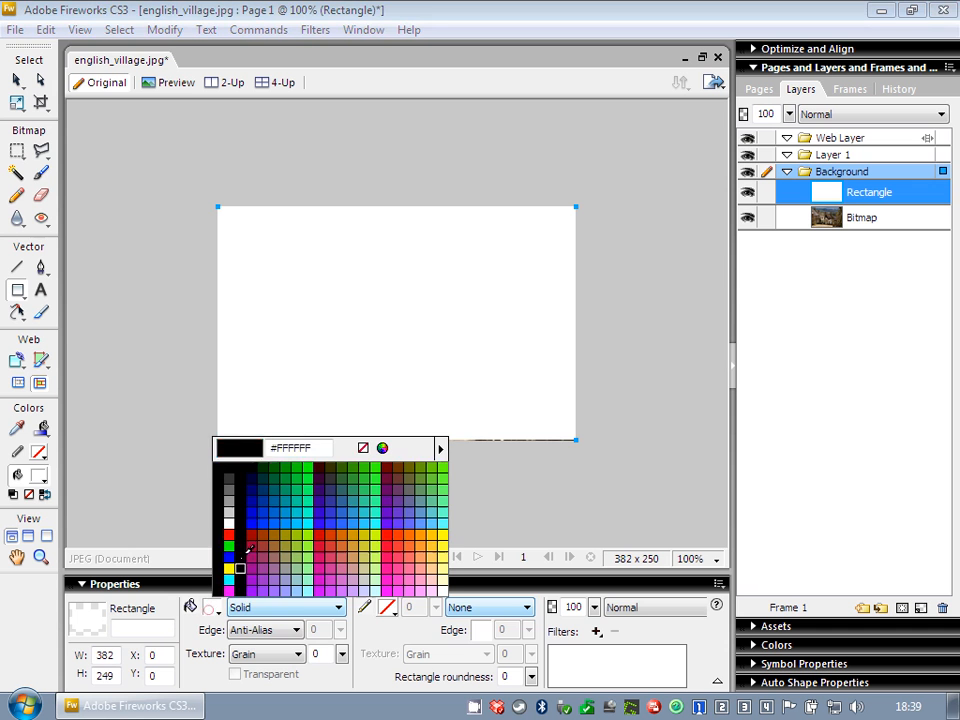
click(364, 448)
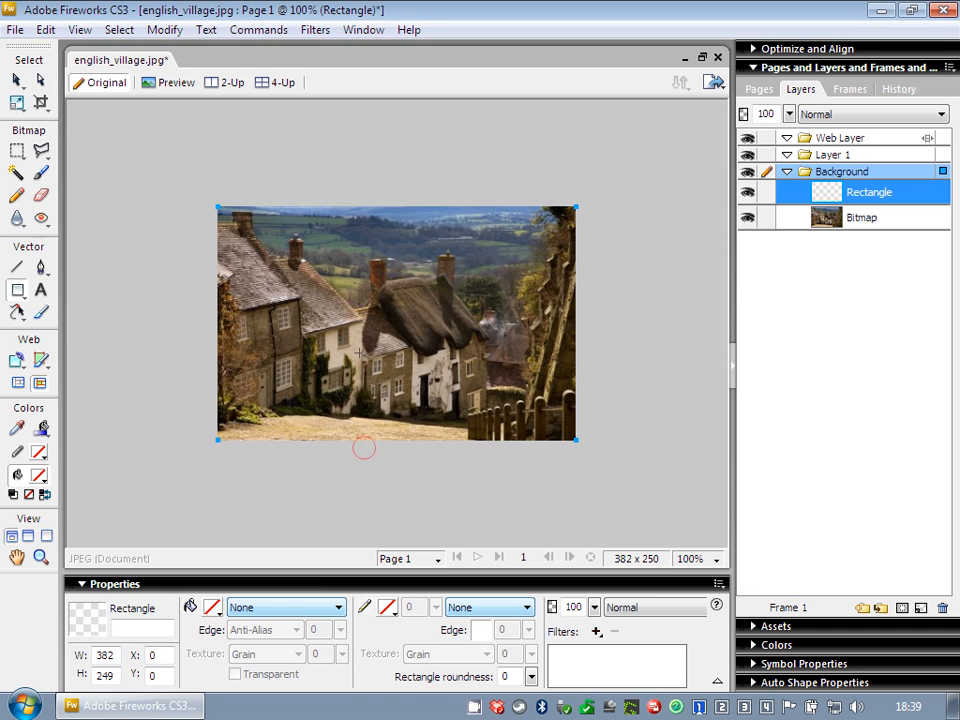
click(386, 611)
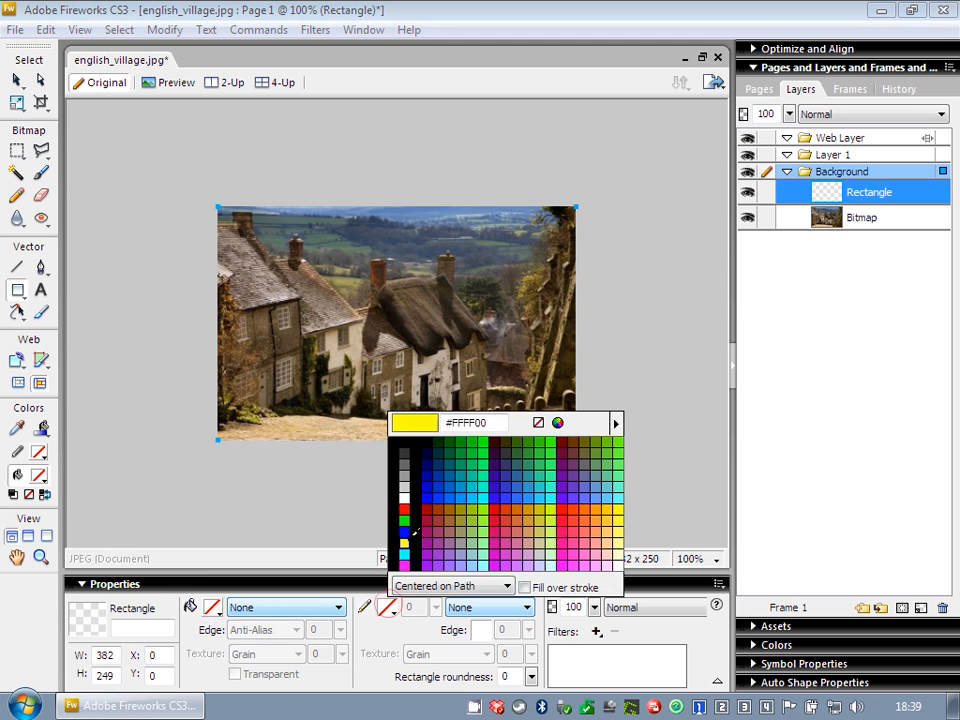
click(428, 506)
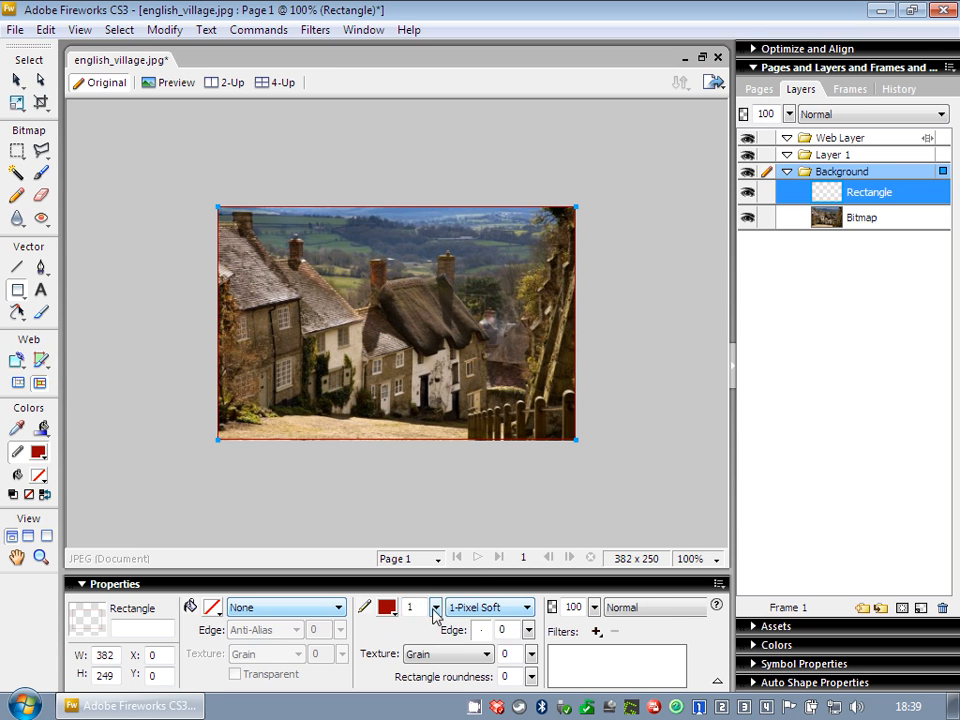
drag(440, 614, 433, 571)
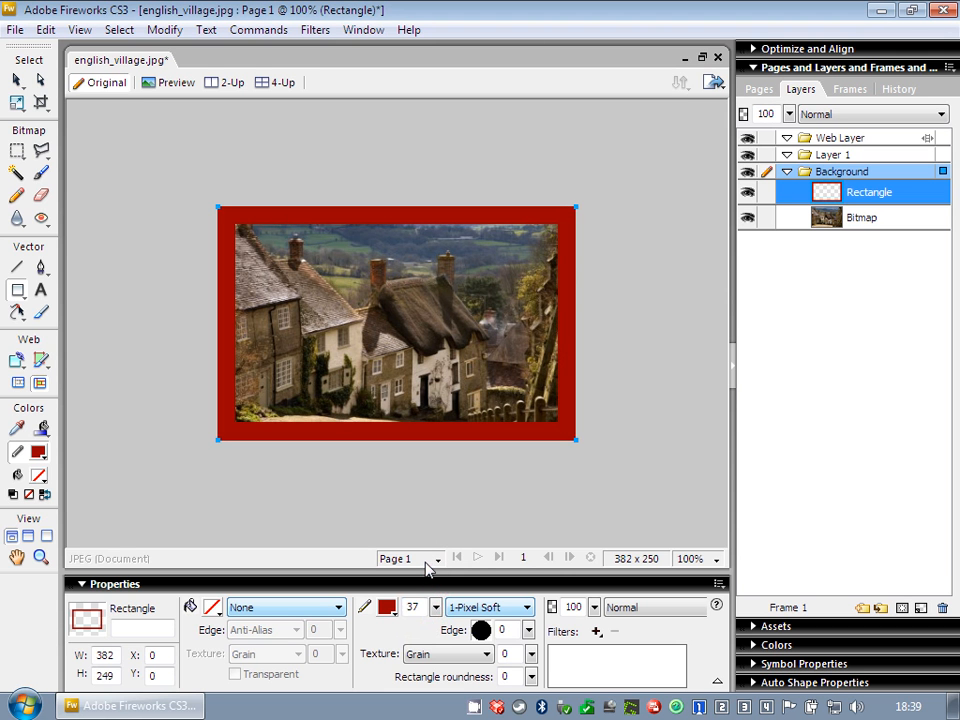
mouse_move(528, 630)
mouse_down()
mouse_move(530, 602)
mouse_move(536, 607)
mouse_up()
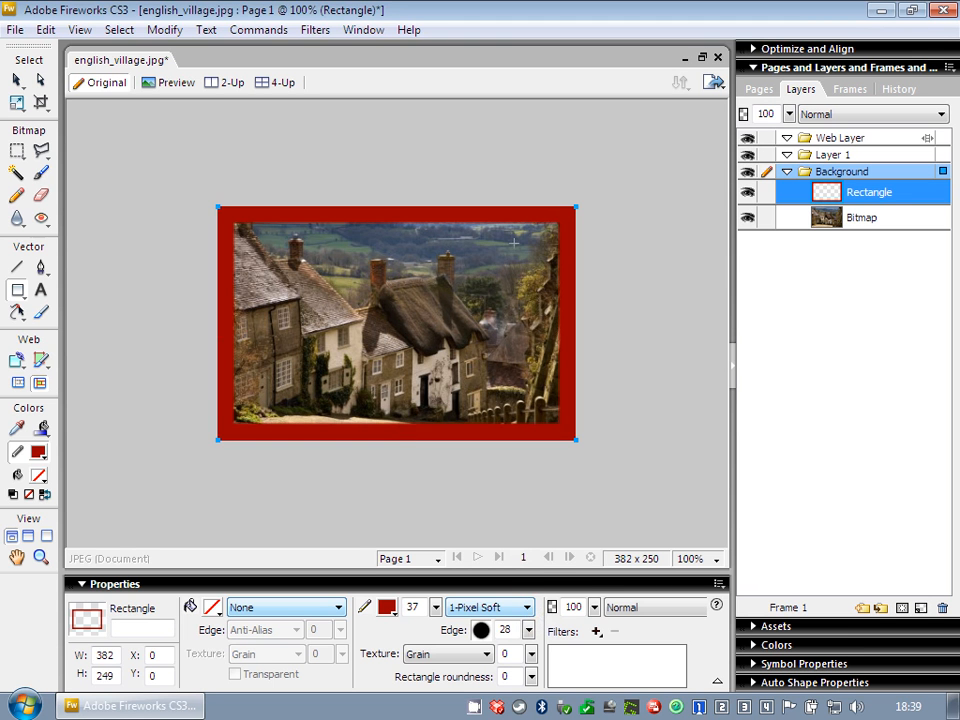
Step: Change the rectangle's stroke to the Charcoal Textured style with size 52 and edge softness 35
click(490, 607)
mouse_move(548, 377)
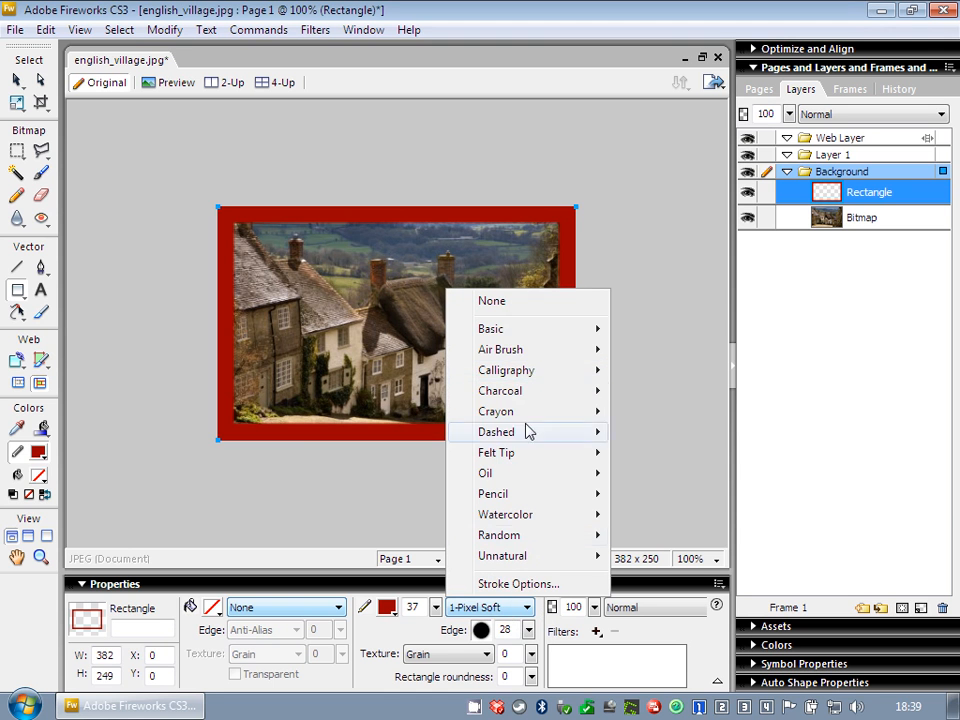
mouse_move(525, 395)
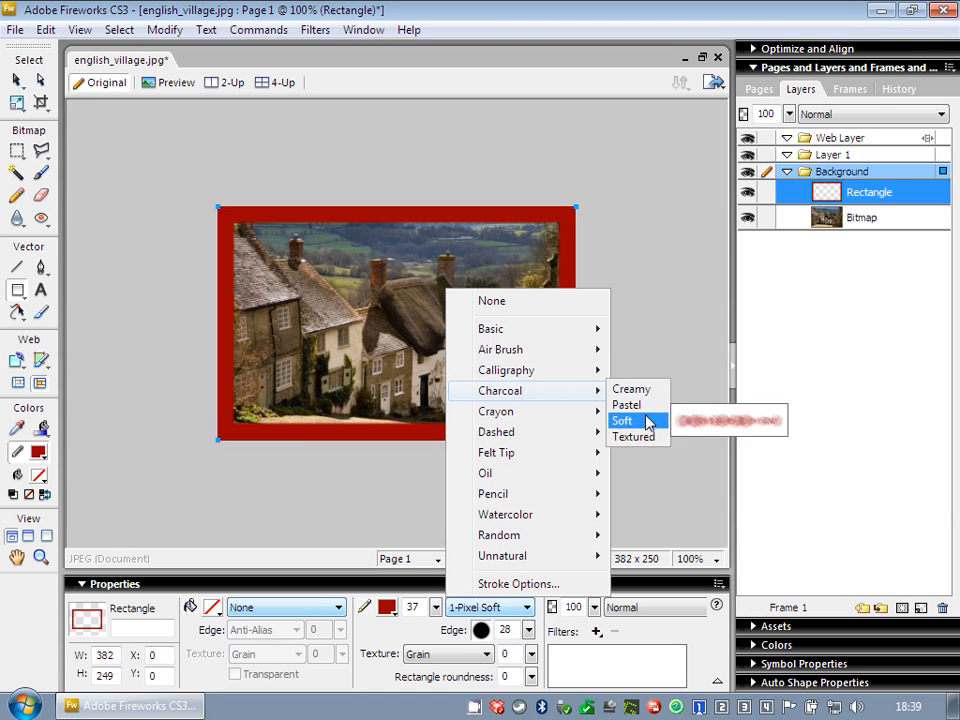
click(626, 443)
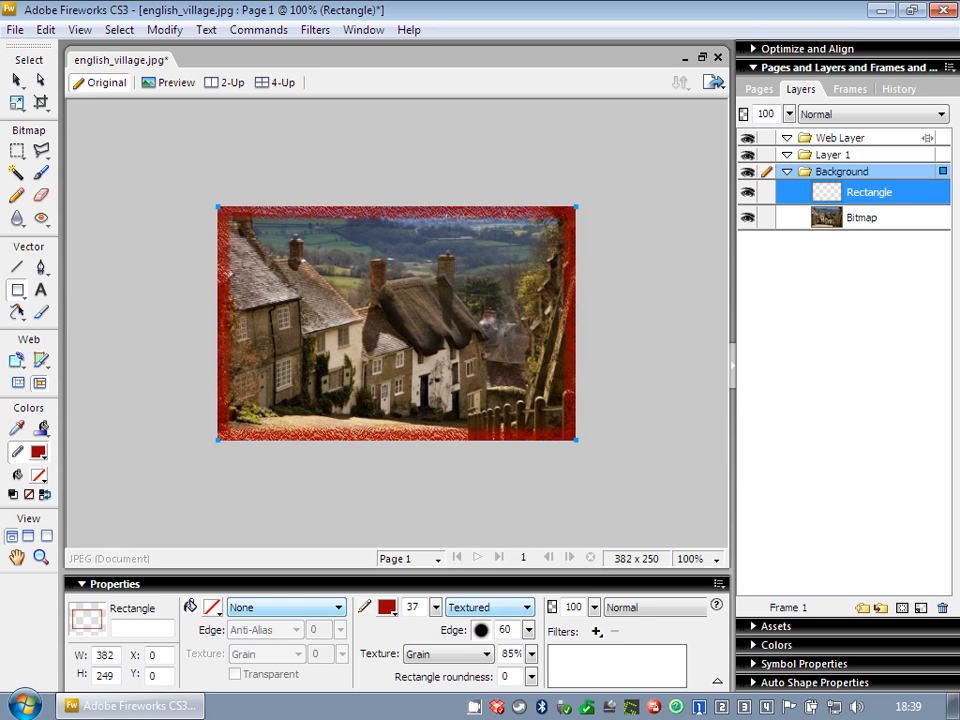
drag(530, 629, 536, 659)
drag(436, 607, 439, 583)
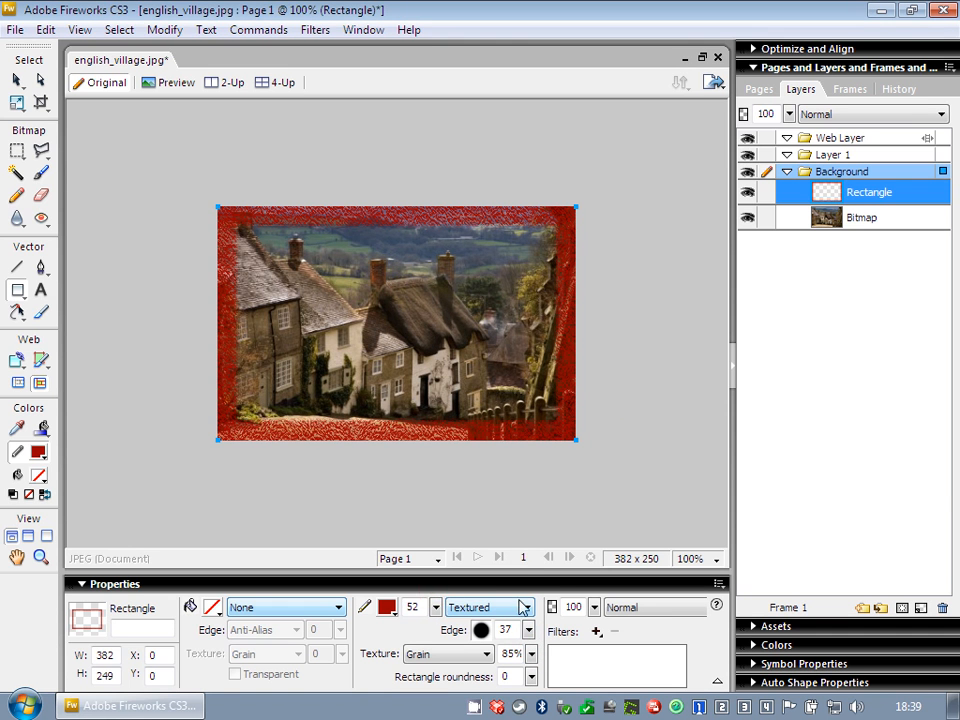
drag(529, 629, 531, 637)
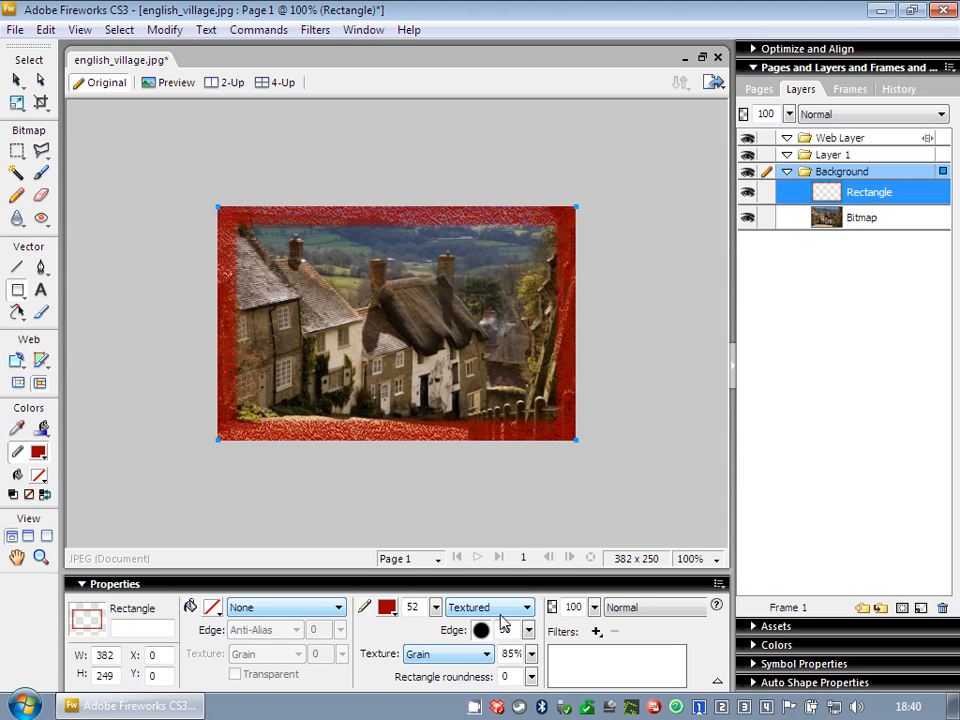
Step: Set the rectangle's stroke texture amount to 0 and its edge softness to 51
click(532, 653)
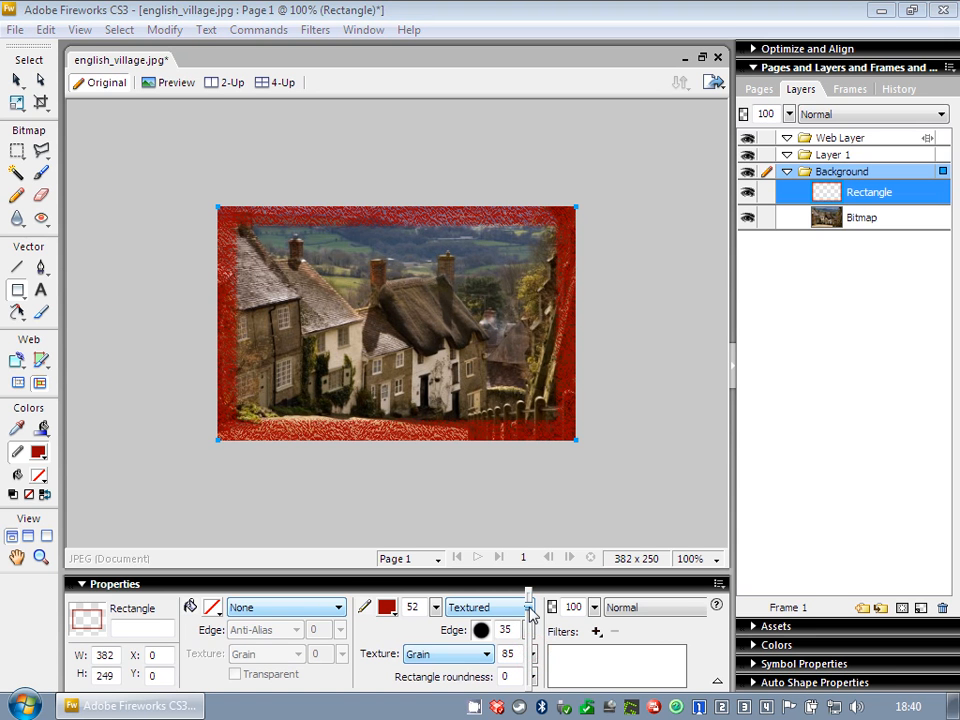
drag(530, 614, 528, 688)
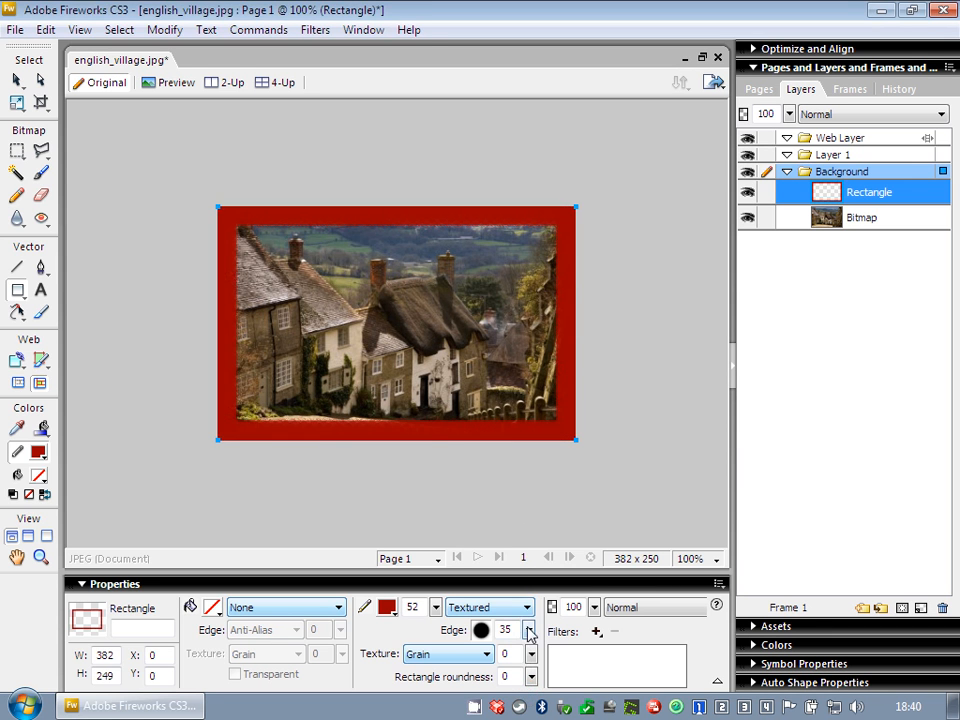
drag(533, 636, 533, 618)
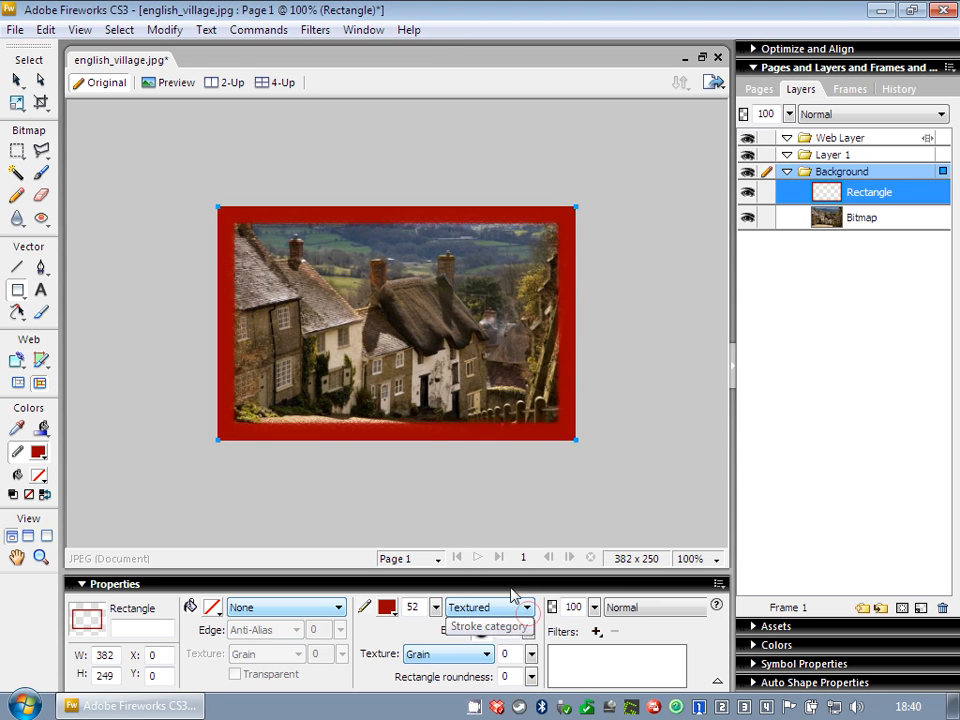
Step: Fill the rectangle with solid white and change its stroke colour to black
click(78, 30)
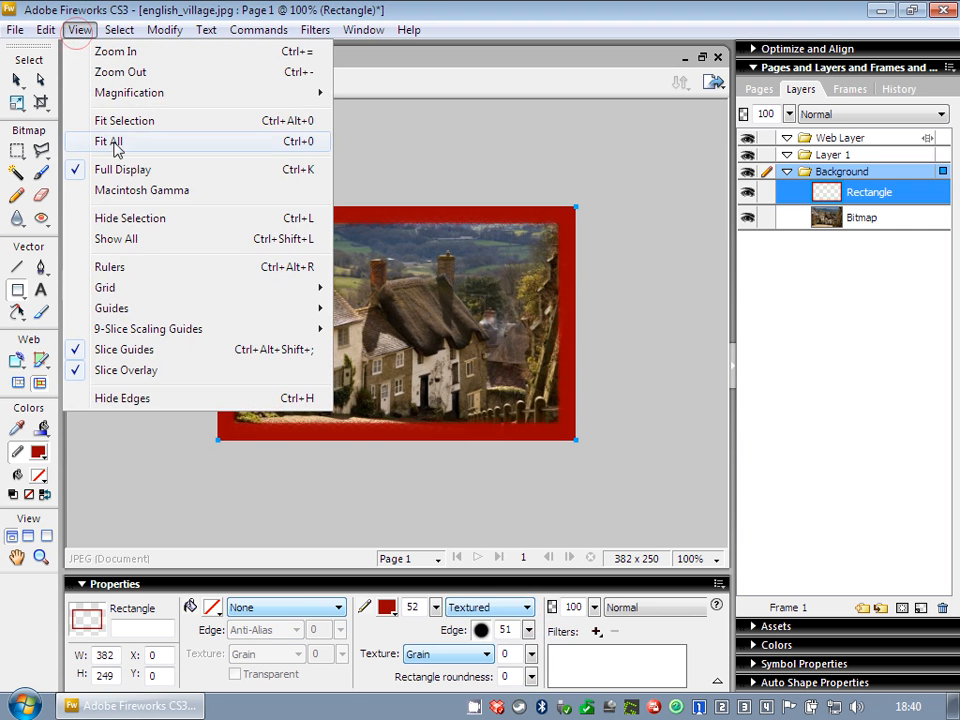
click(120, 53)
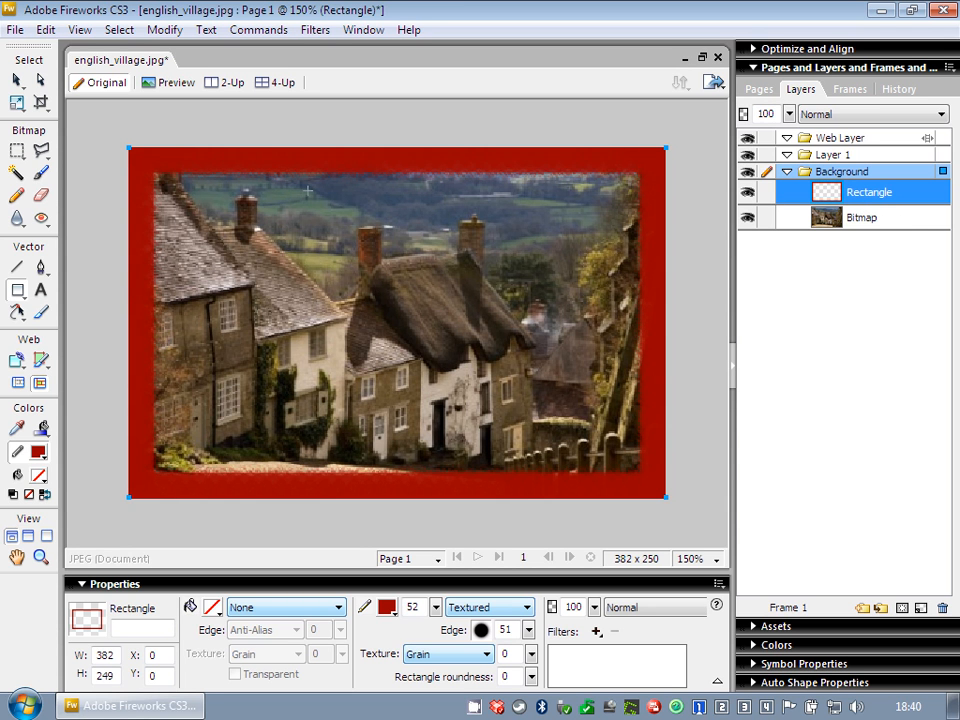
click(212, 607)
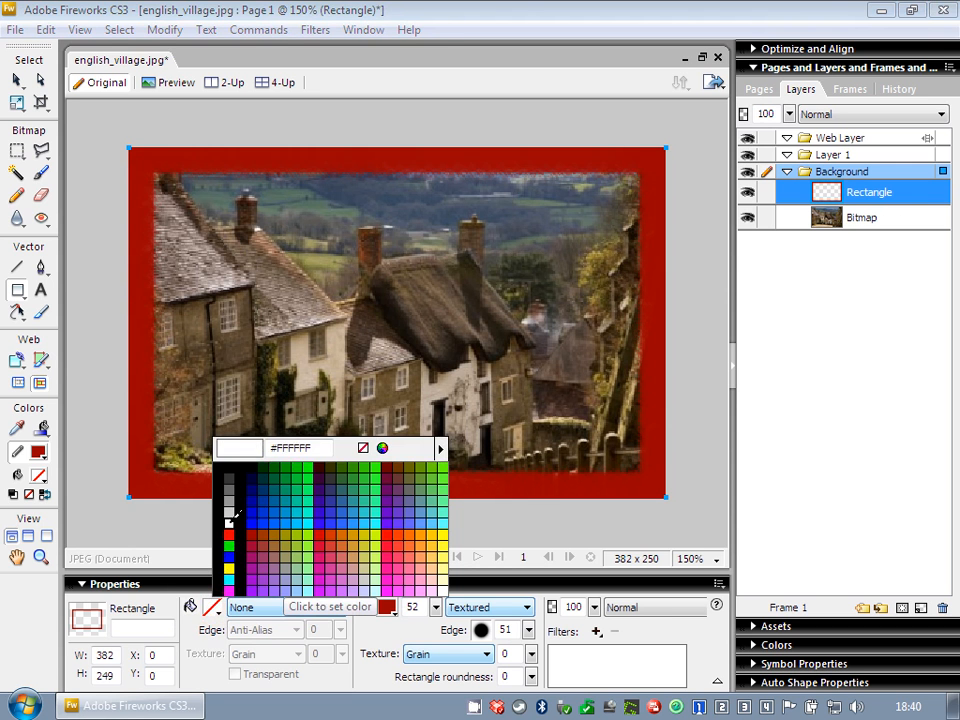
click(229, 522)
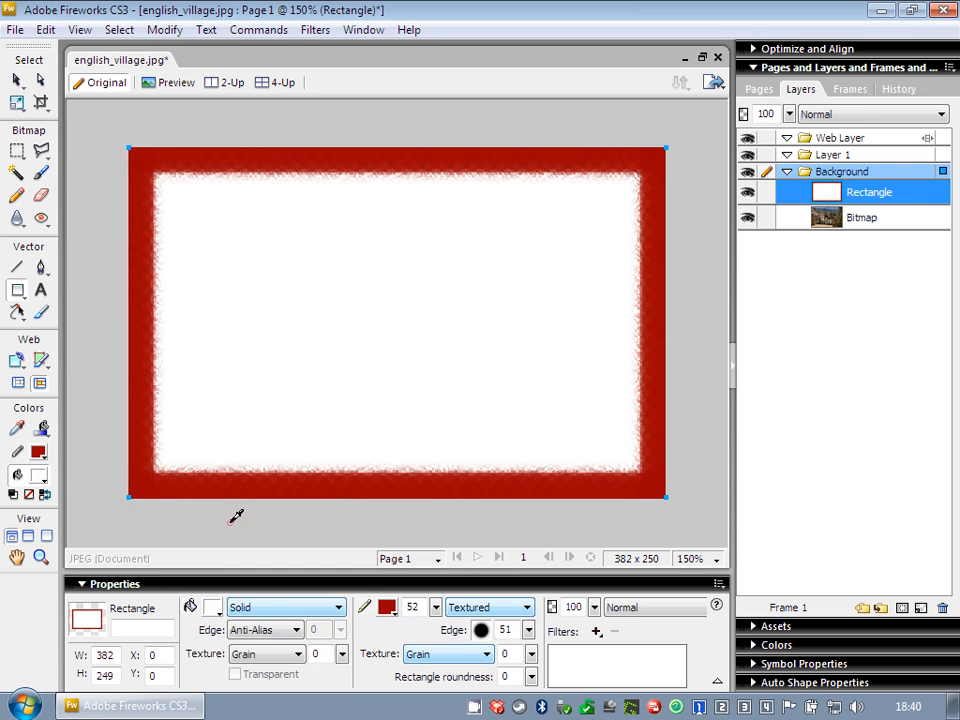
click(387, 607)
click(394, 558)
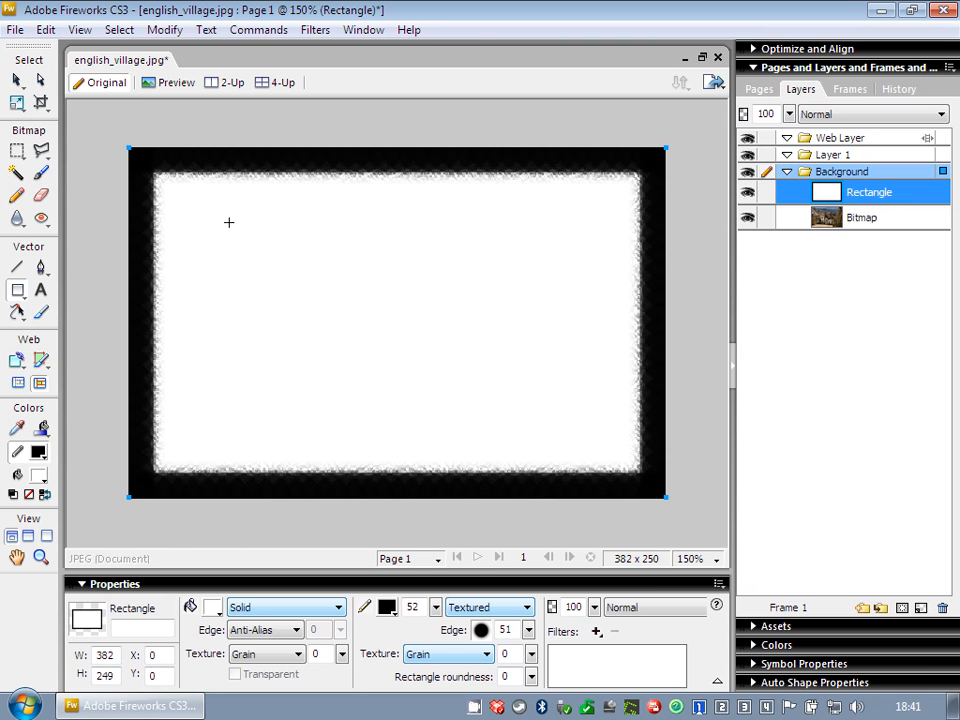
Step: Flatten the rectangle into a bitmap and cut it to the clipboard
click(165, 30)
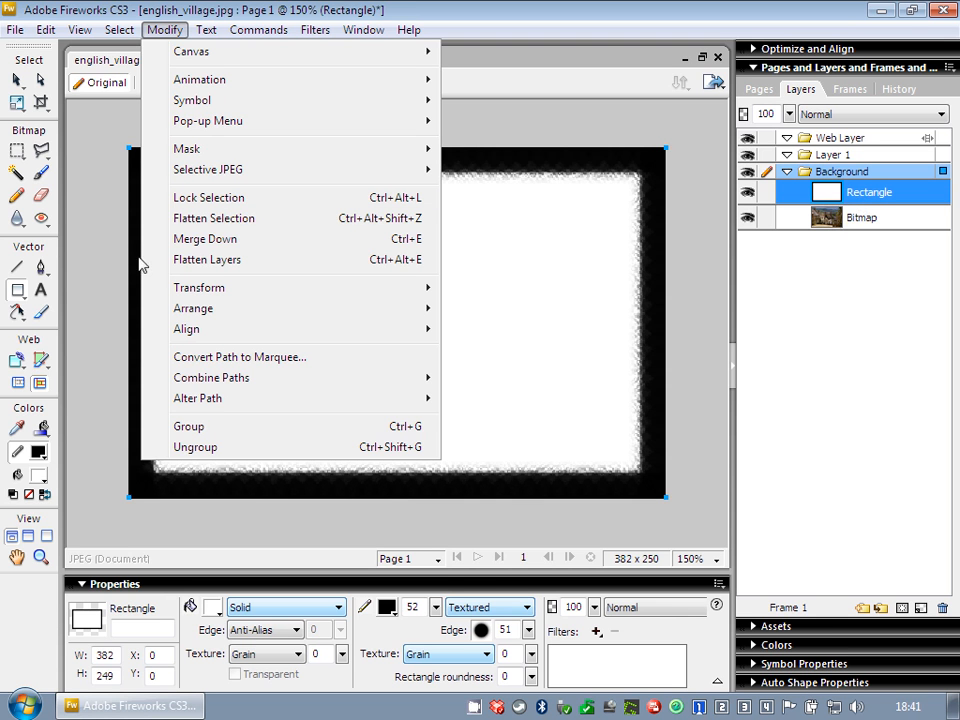
click(228, 221)
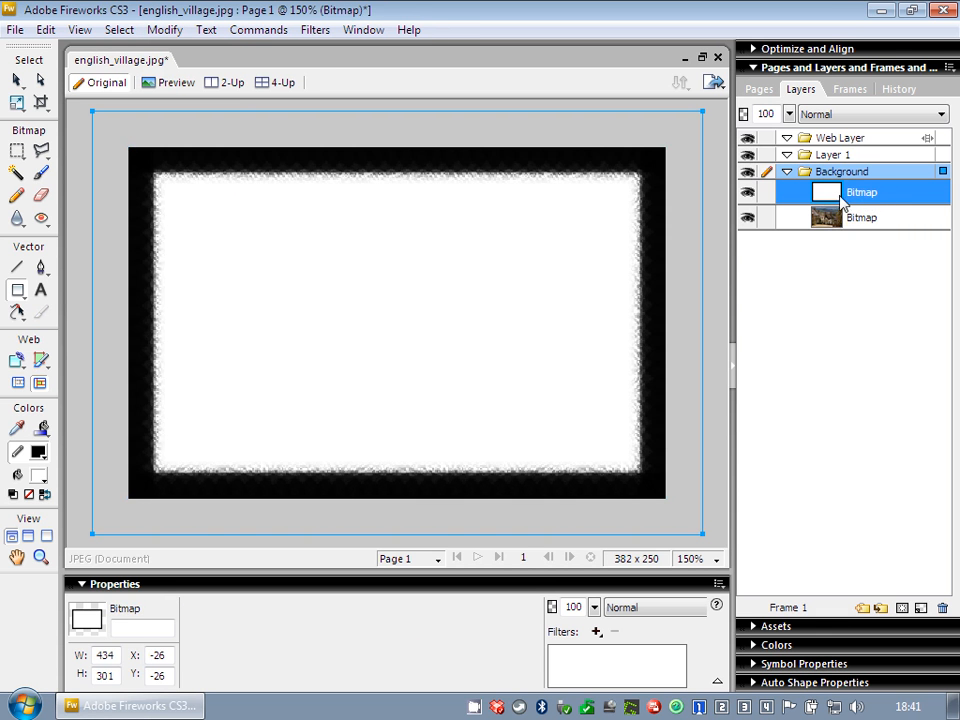
click(17, 79)
right_click(197, 182)
mouse_move(263, 172)
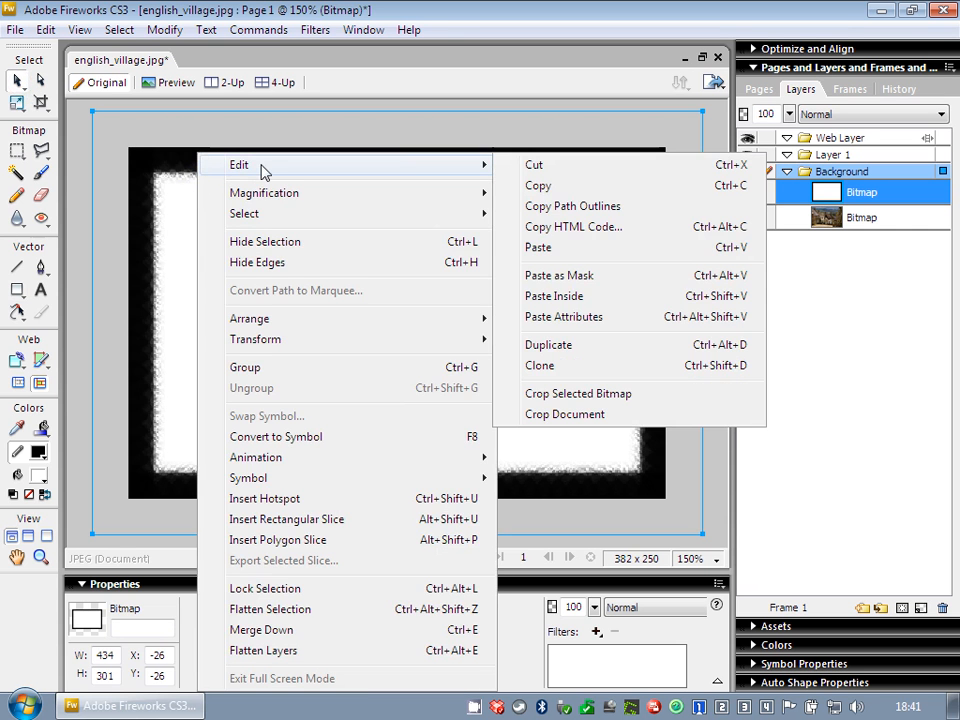
click(527, 170)
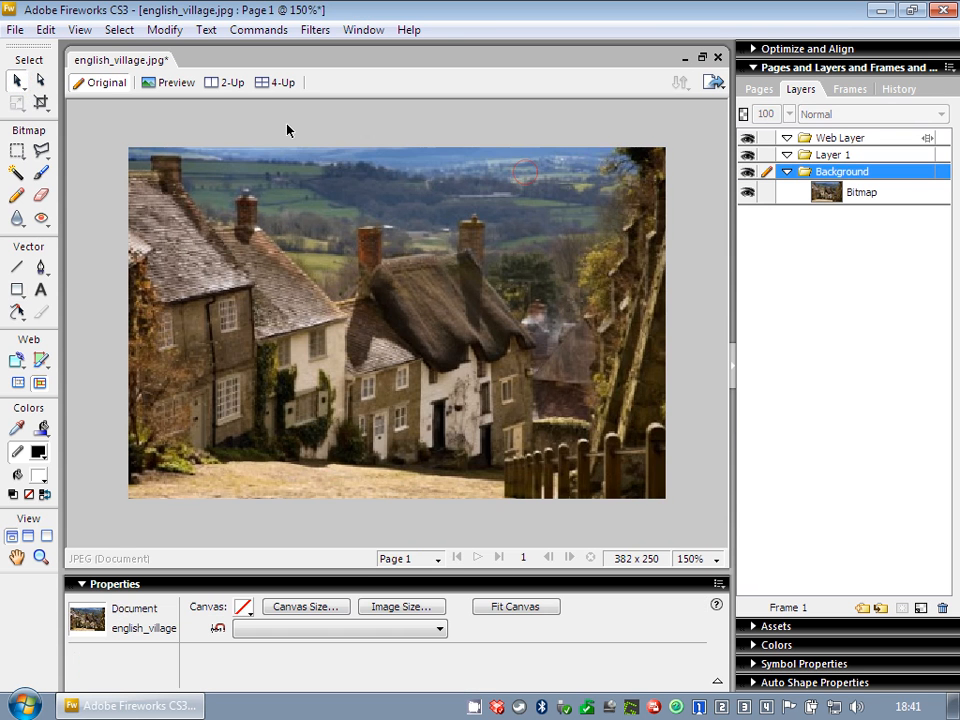
Step: Paste the cut frame as a mask on the village picture and deselect it
click(368, 268)
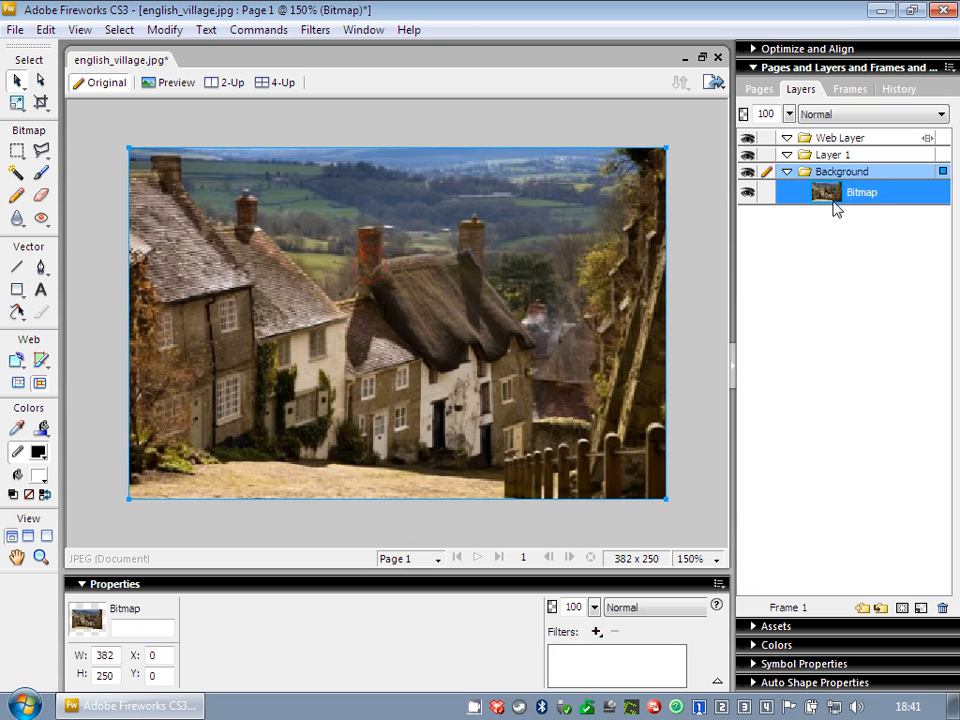
click(45, 29)
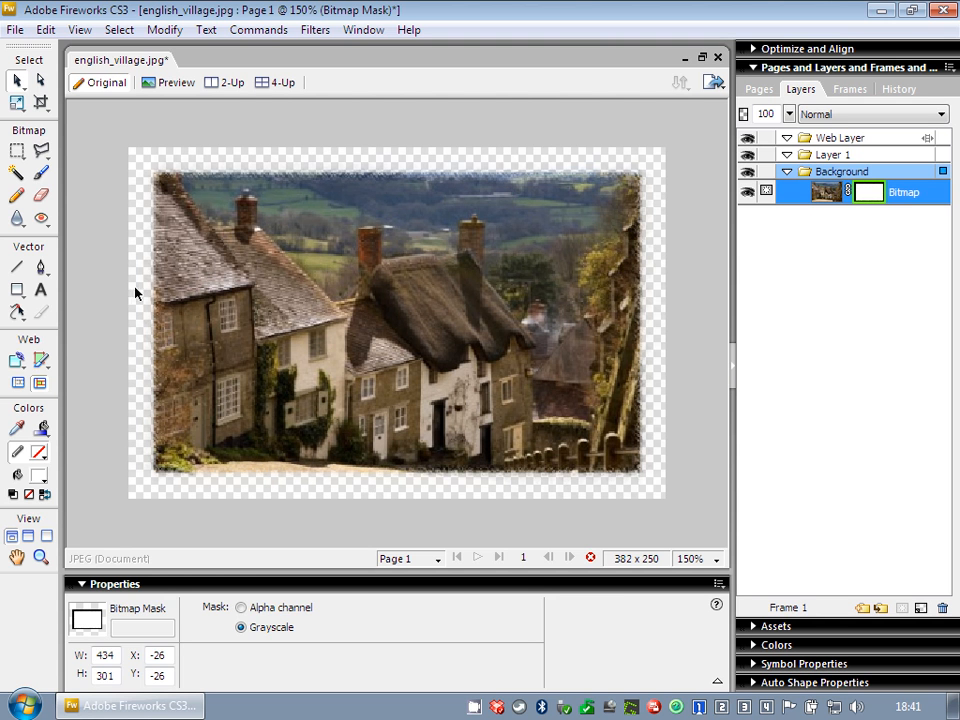
click(100, 188)
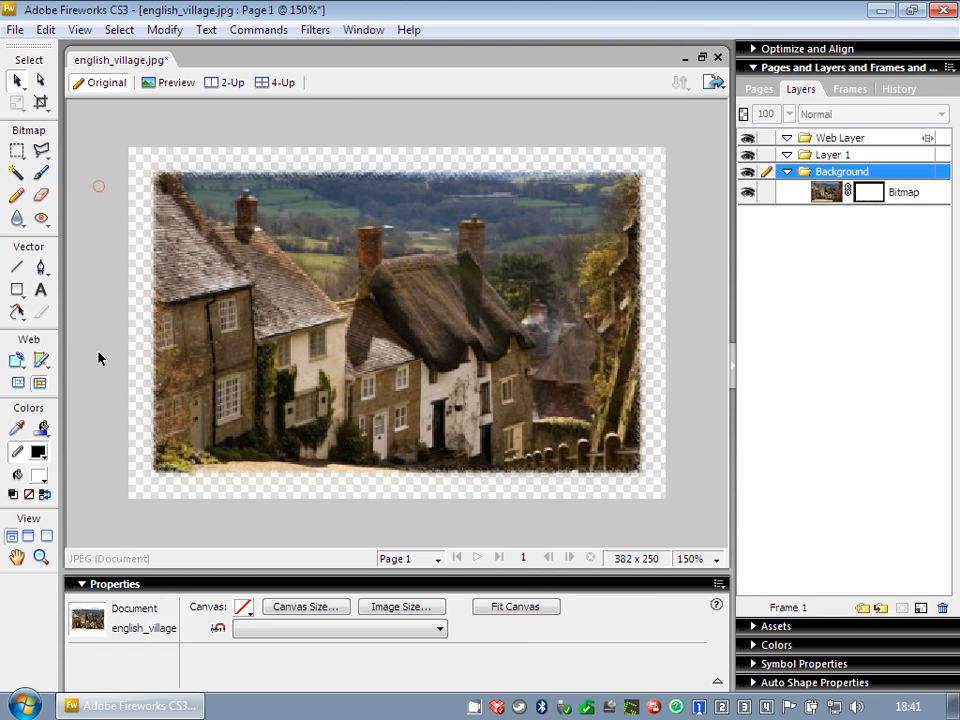
Step: Try dark red (#990000) and lime (#CCFF00) as the canvas colour, and settle on dark blue
click(243, 610)
click(281, 529)
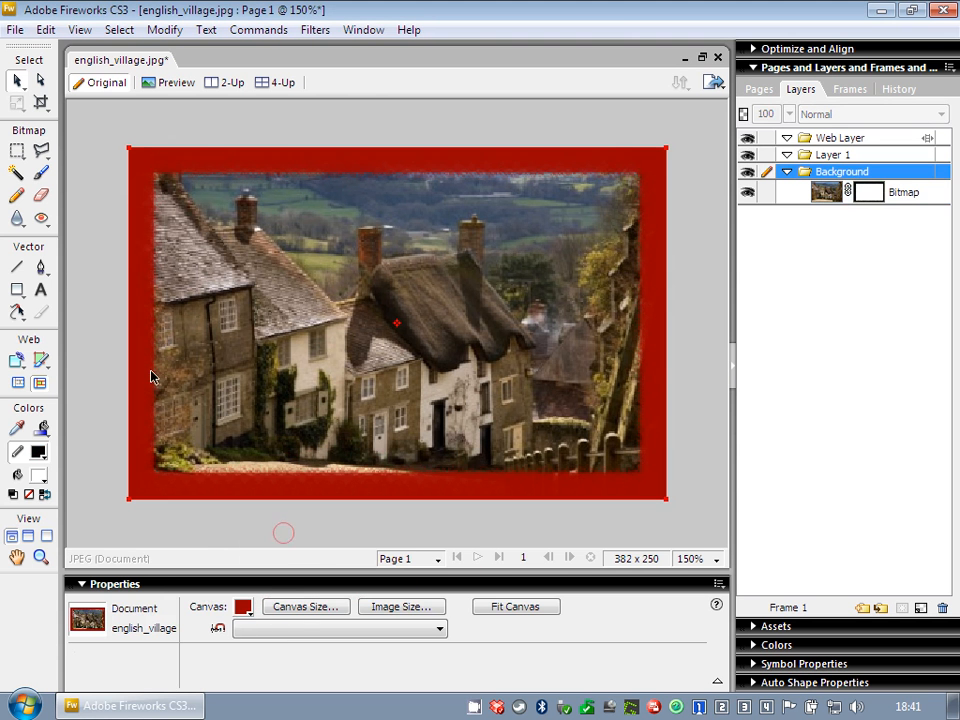
click(243, 608)
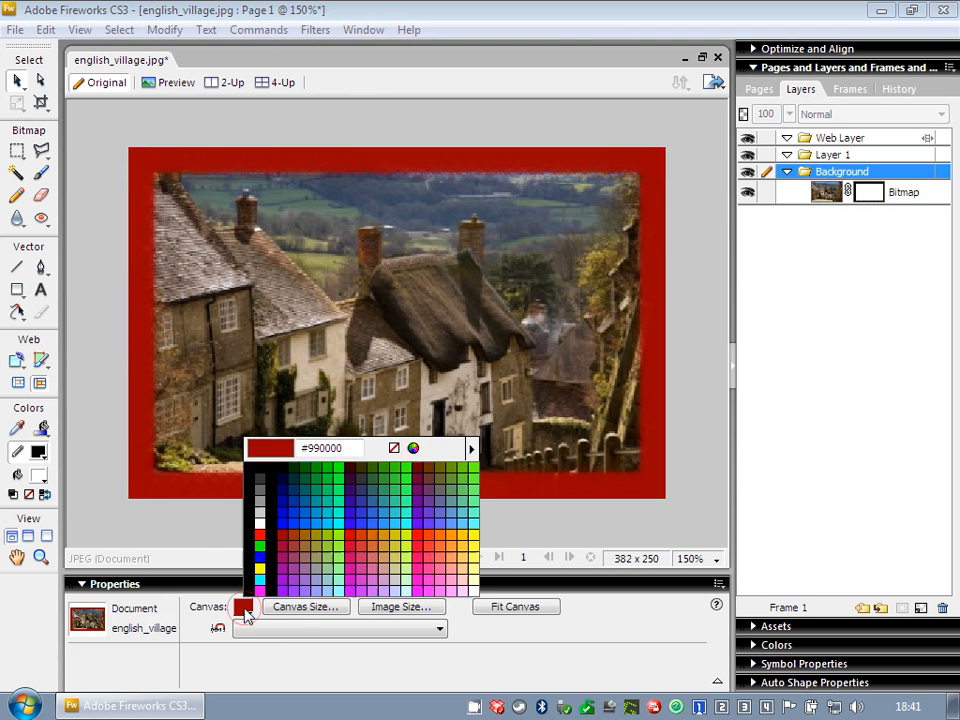
click(403, 537)
click(244, 607)
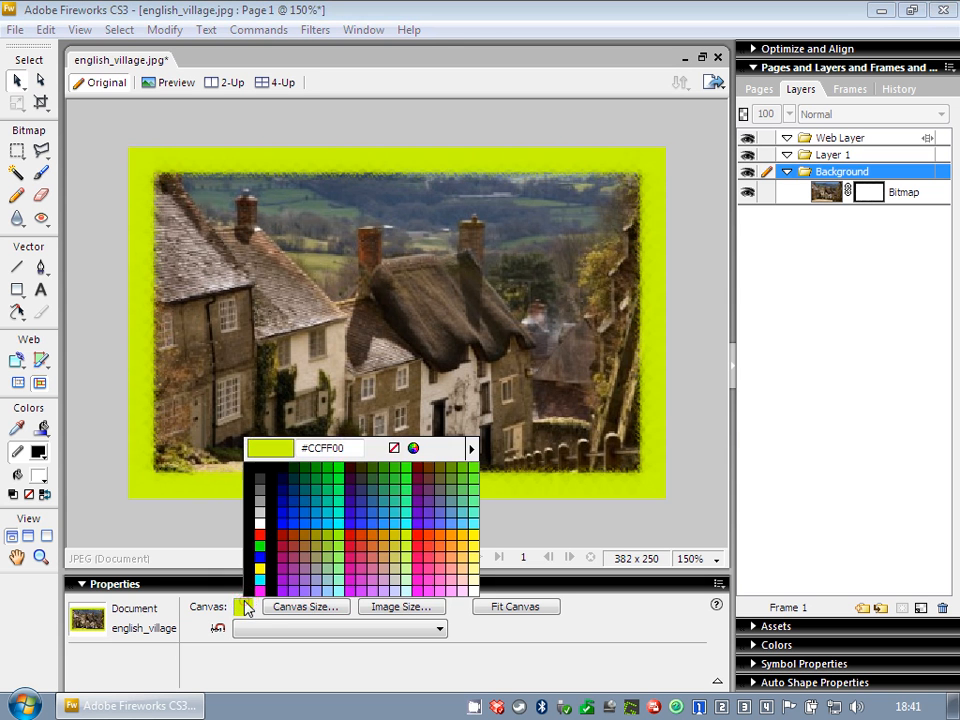
click(283, 500)
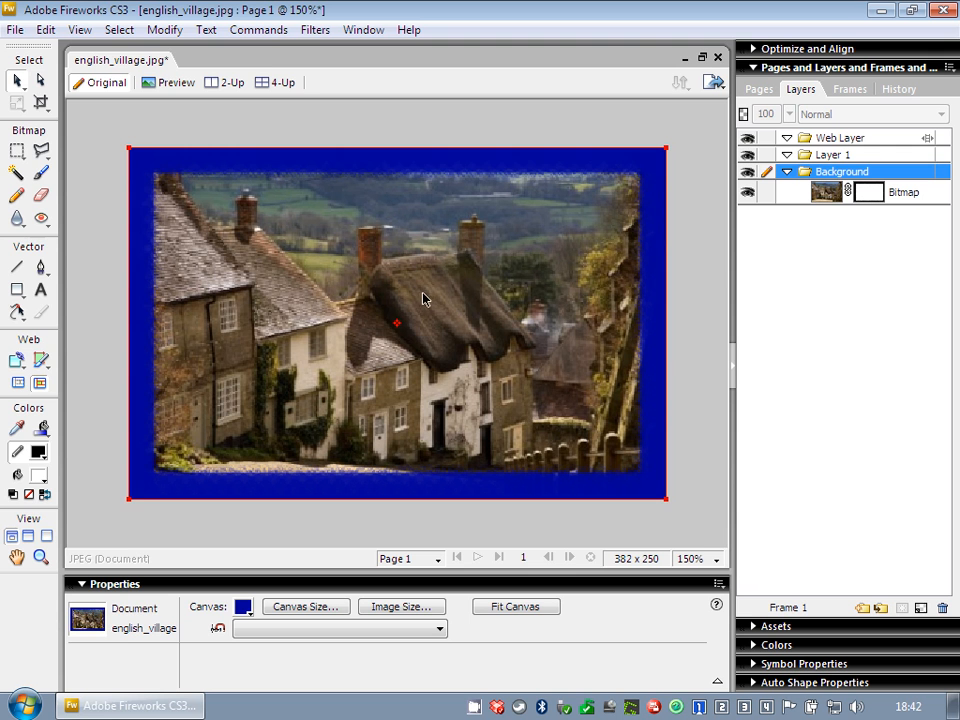
Step: Save the document as english_village_with_DIY_frame.png in Fireworks PNG format in the 19. DIY Frame Masks folder
click(15, 30)
click(77, 247)
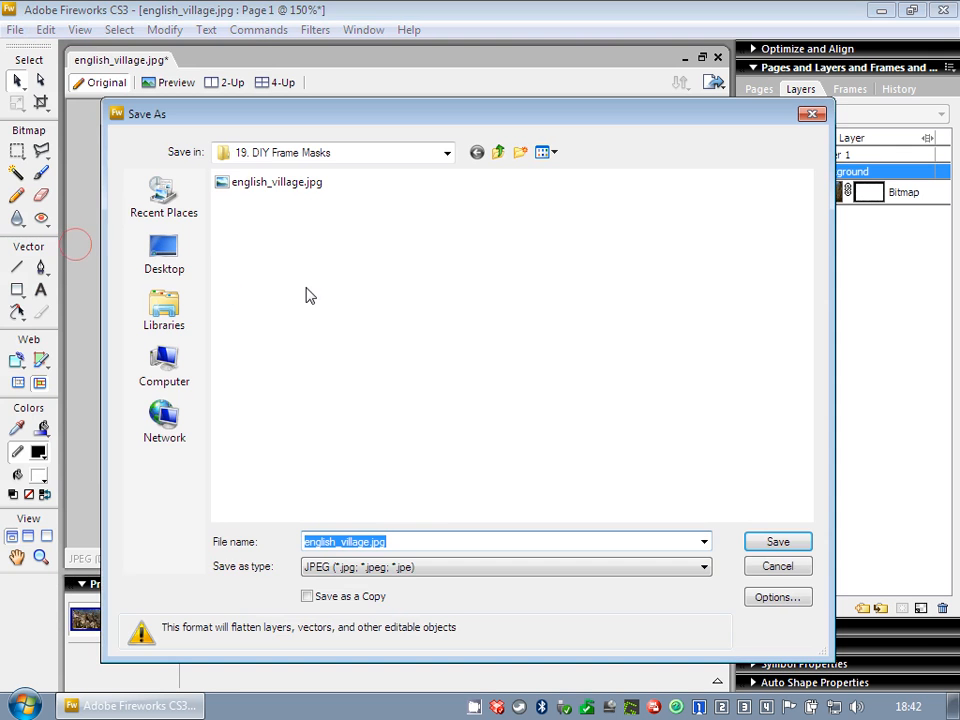
click(371, 541)
text(_with_)
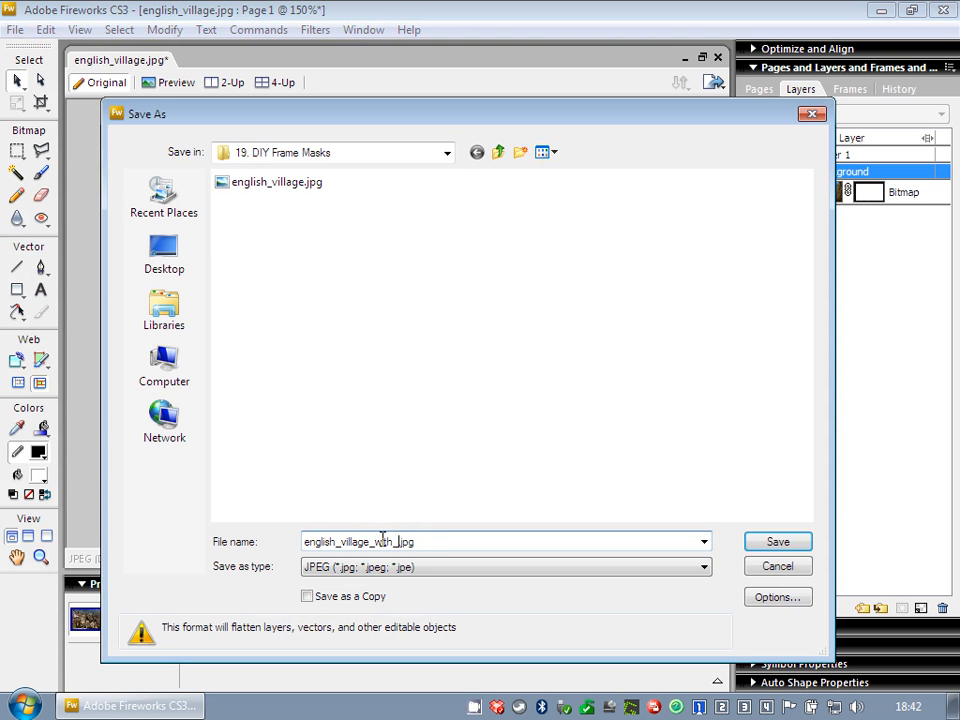
text(DIY_frame)
click(432, 568)
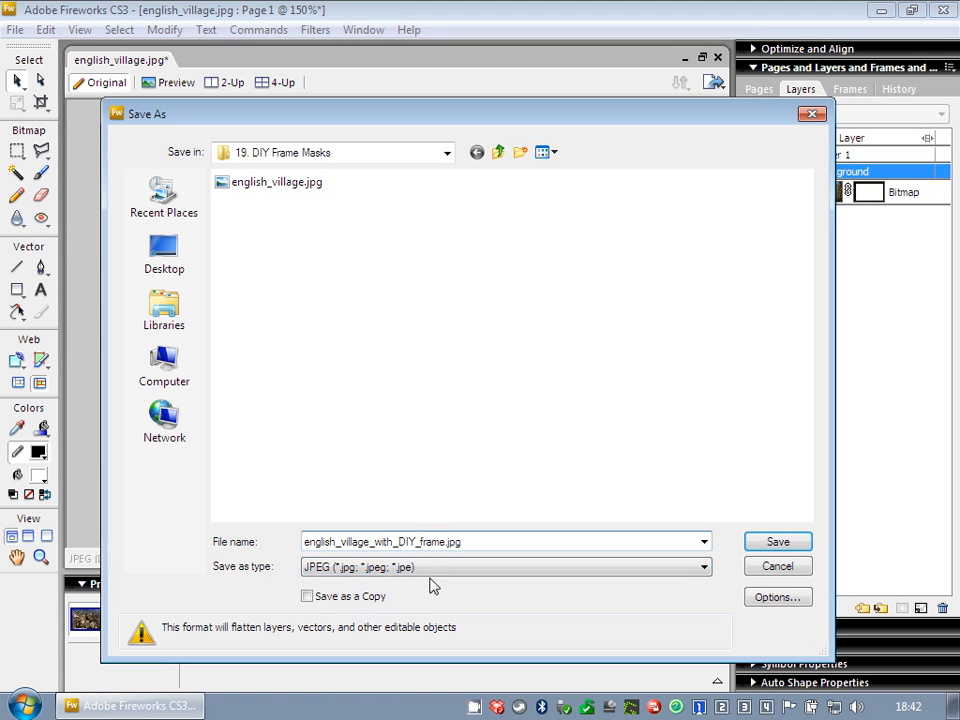
click(430, 568)
click(421, 583)
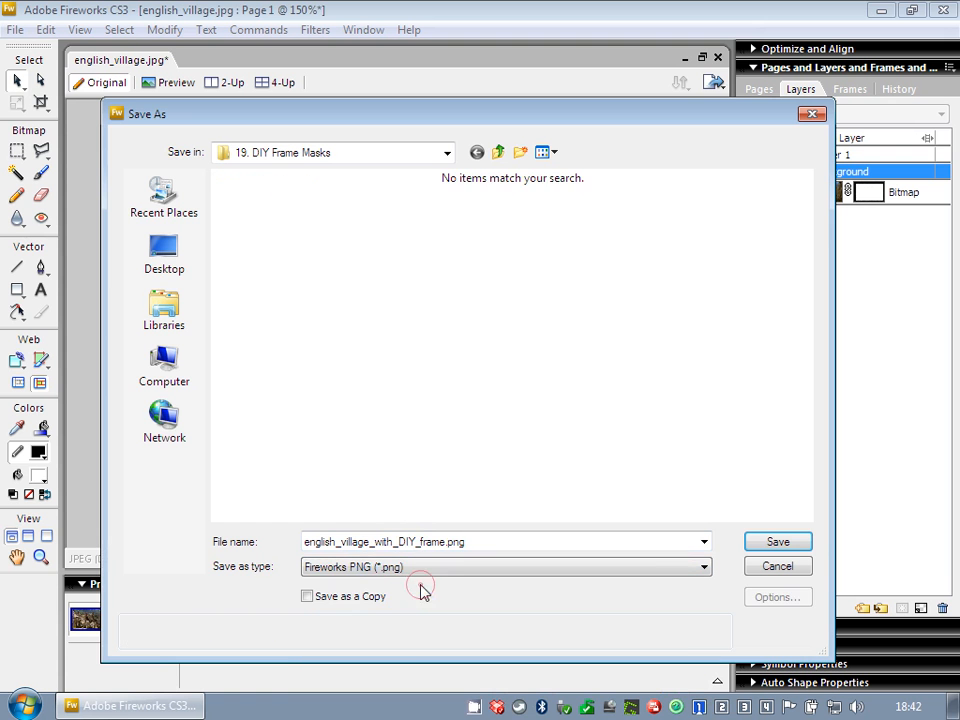
click(791, 544)
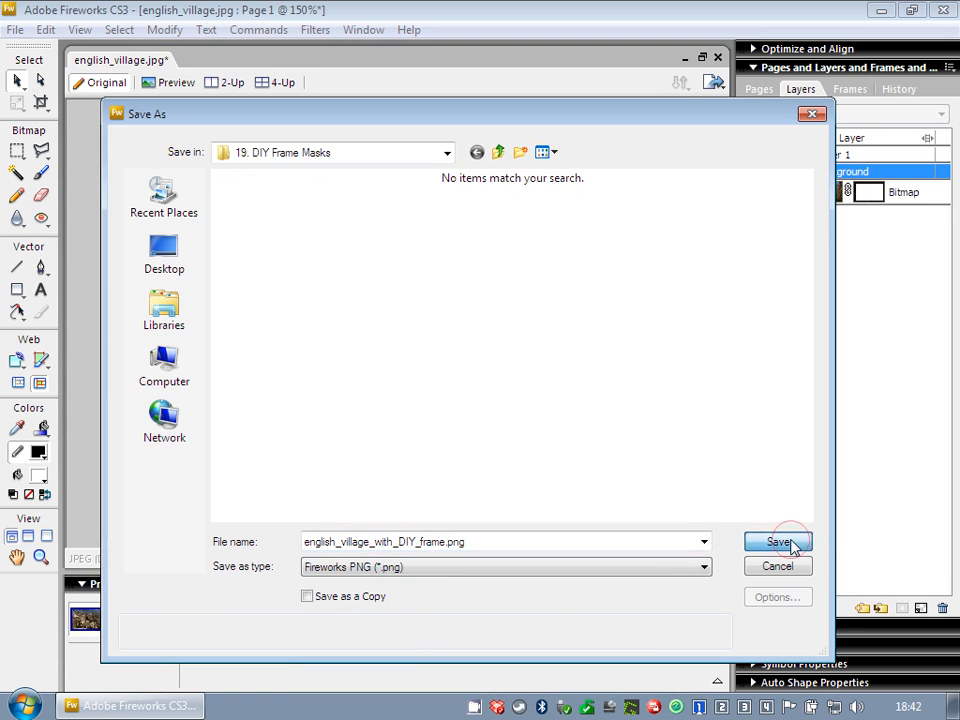